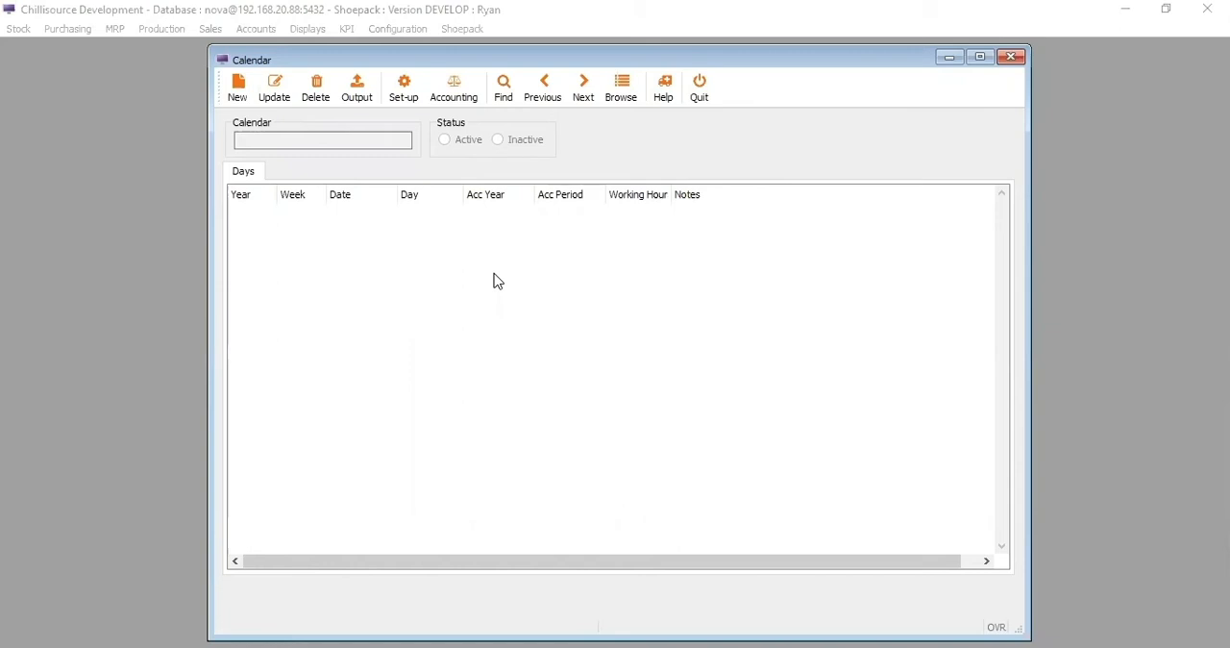
- Find all calendar records and browse back and forth between the Default and Test_Standard calendars
{"action": "left_click", "coordinate": [498, 87]}
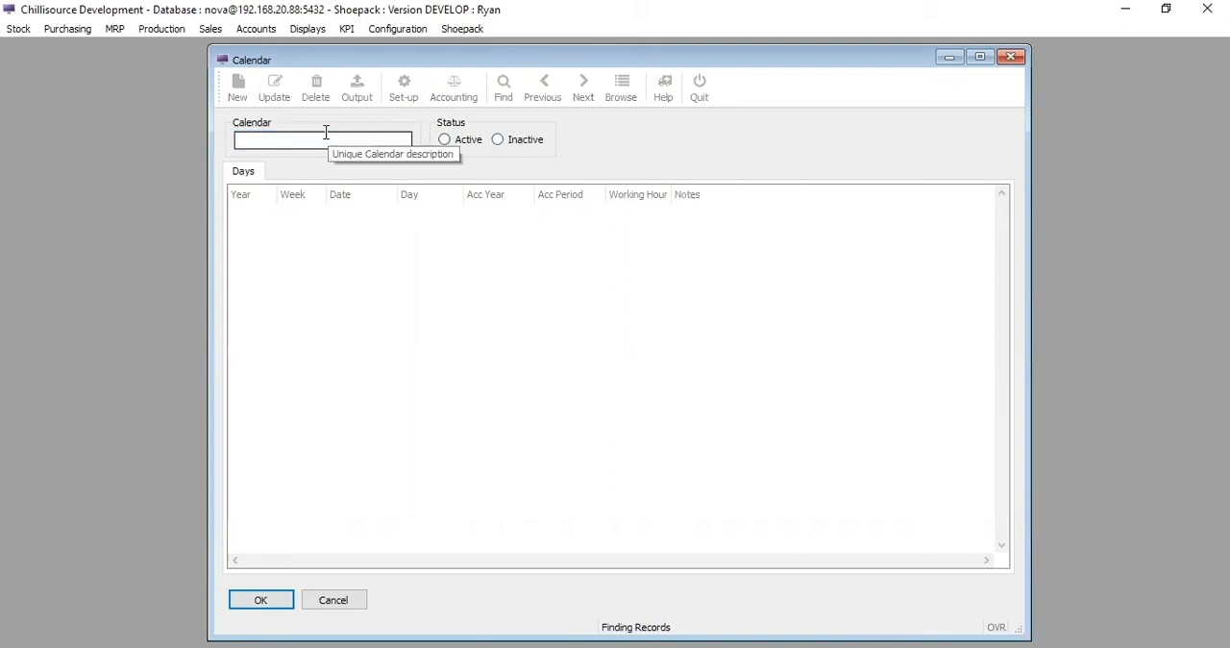
{"action": "left_click", "coordinate": [266, 604]}
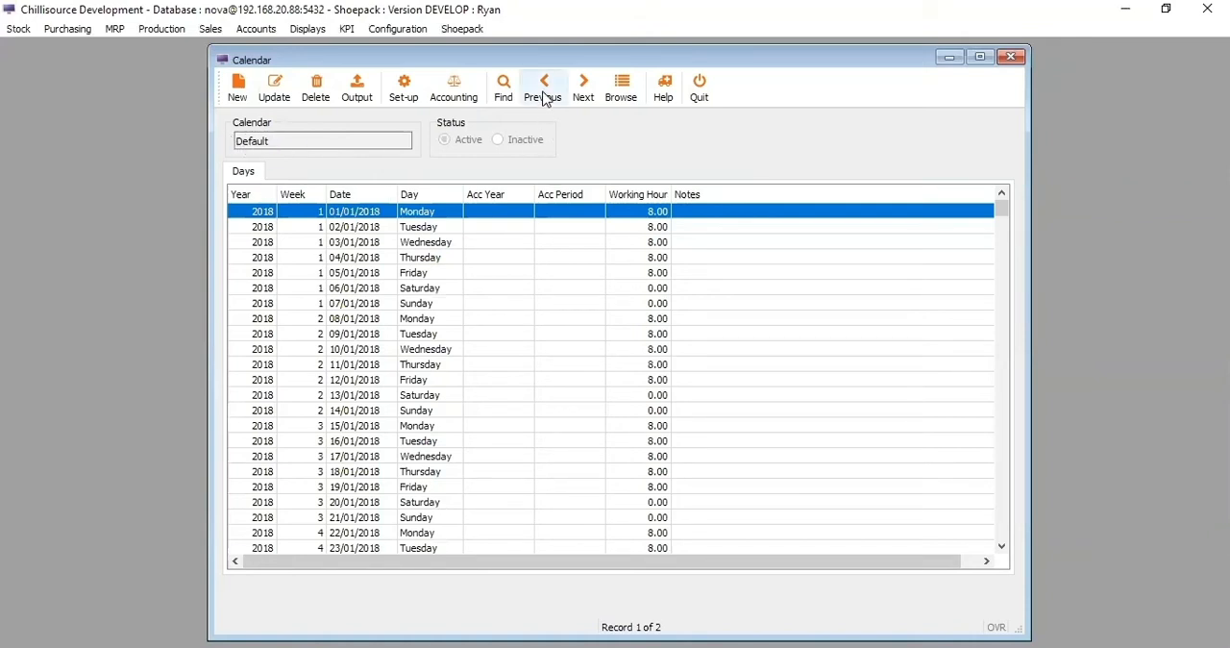
{"action": "left_click", "coordinate": [585, 100]}
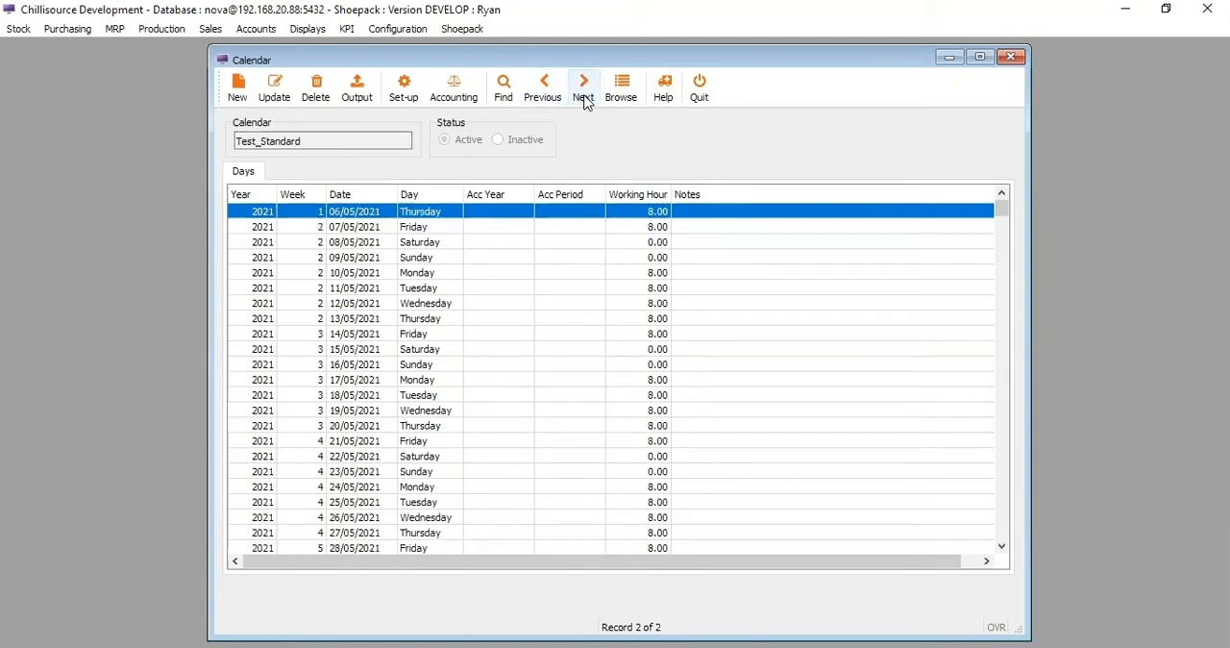
{"action": "left_click", "coordinate": [551, 96]}
{"action": "left_click", "coordinate": [585, 100]}
{"action": "left_click", "coordinate": [585, 97]}
{"action": "left_click", "coordinate": [550, 96]}
{"action": "left_click", "coordinate": [582, 94]}
{"action": "left_click", "coordinate": [571, 94]}
{"action": "left_click", "coordinate": [574, 98]}
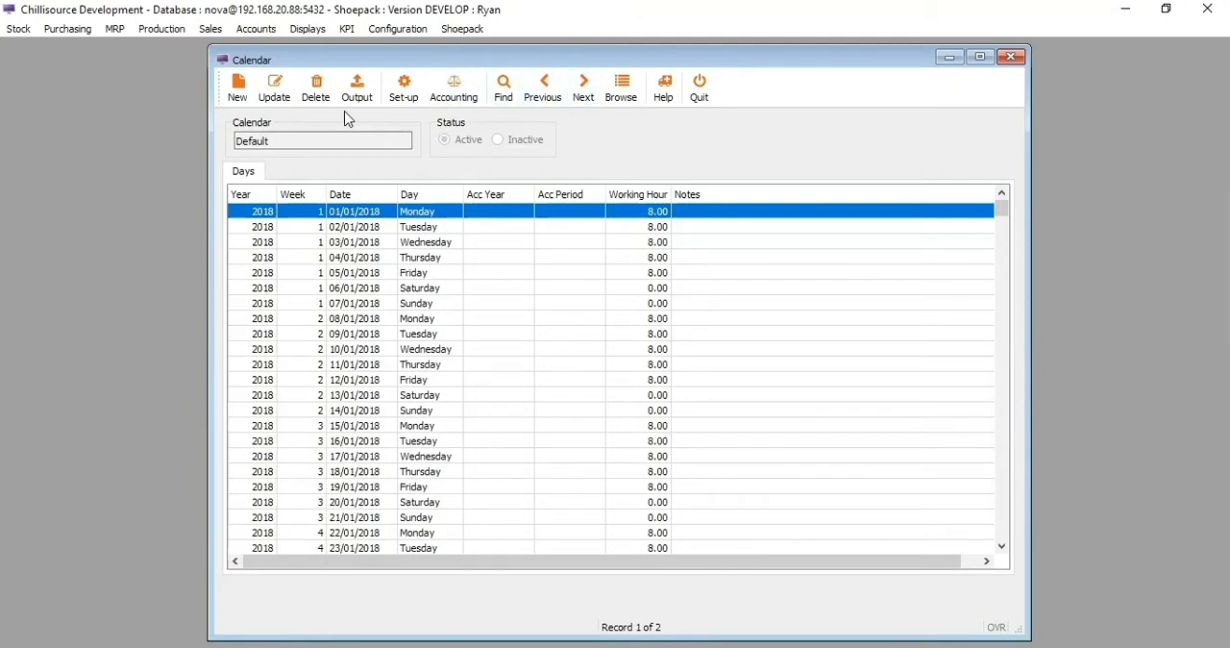
{"action": "left_click", "coordinate": [582, 93]}
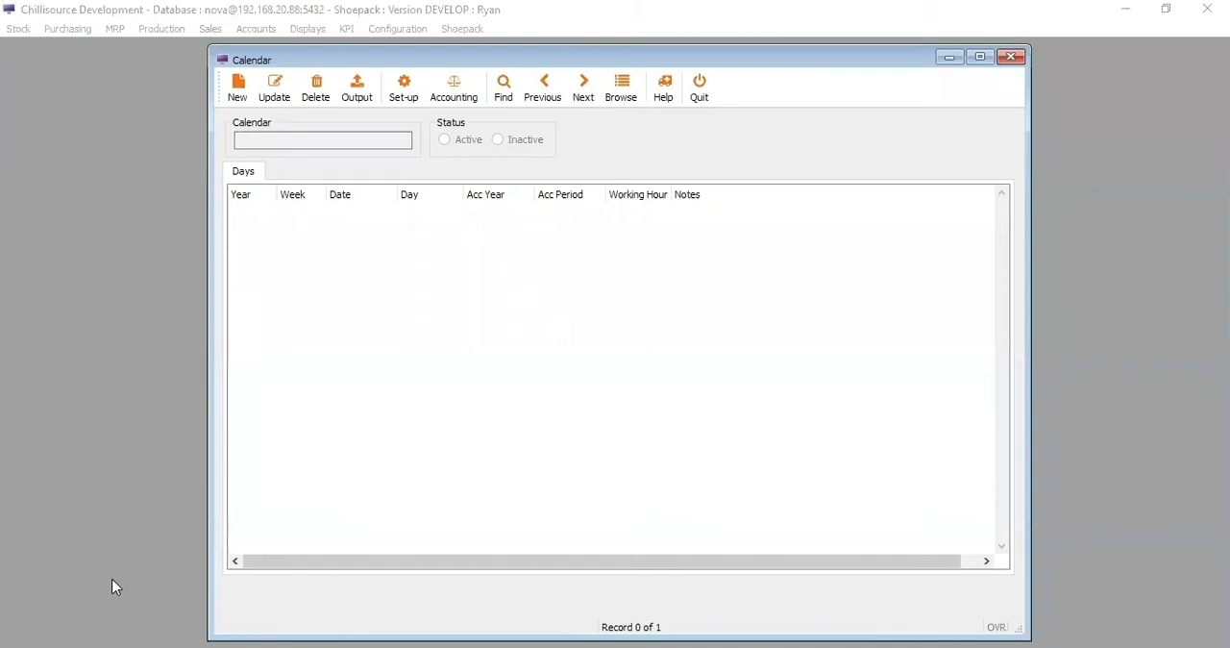
- Create a new calendar named Test Calendar with Active status and save it
{"action": "left_click", "coordinate": [242, 91]}
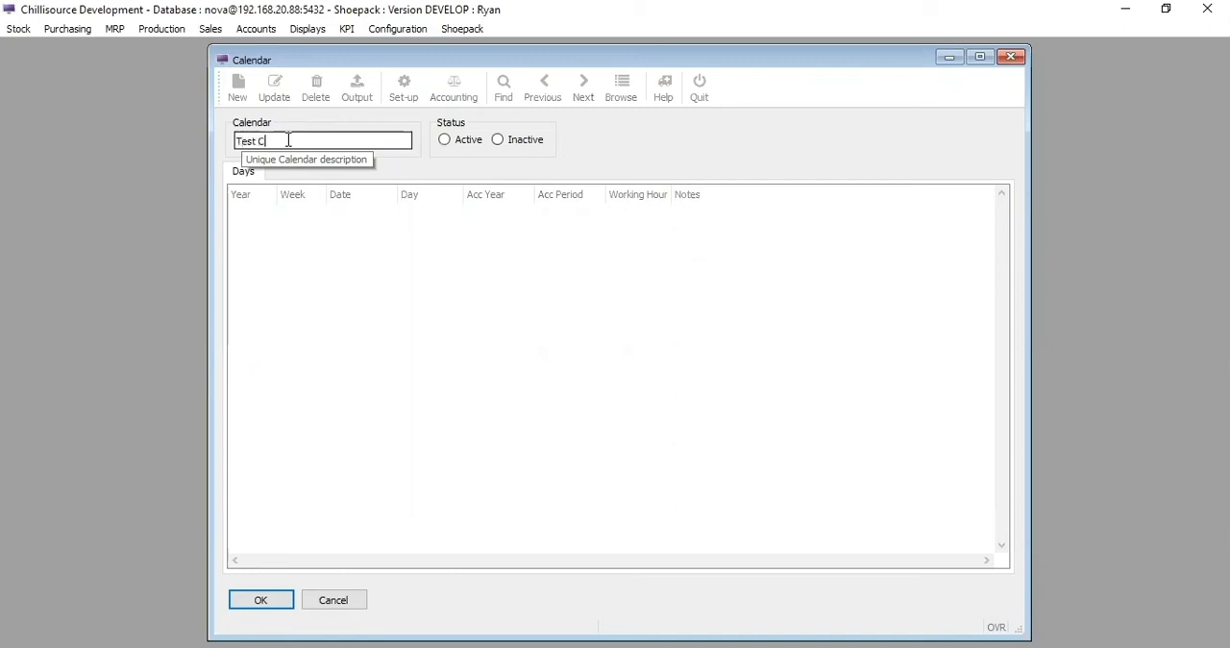
{"action": "type", "text": "alendar"}
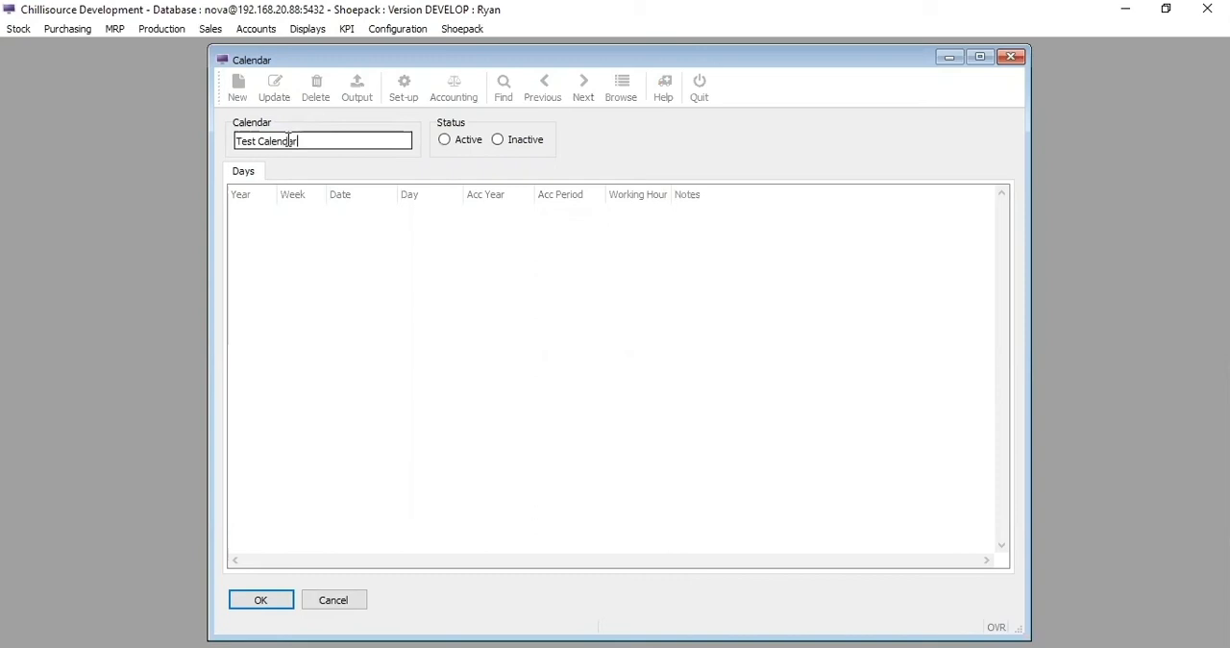
{"action": "left_click", "coordinate": [445, 144]}
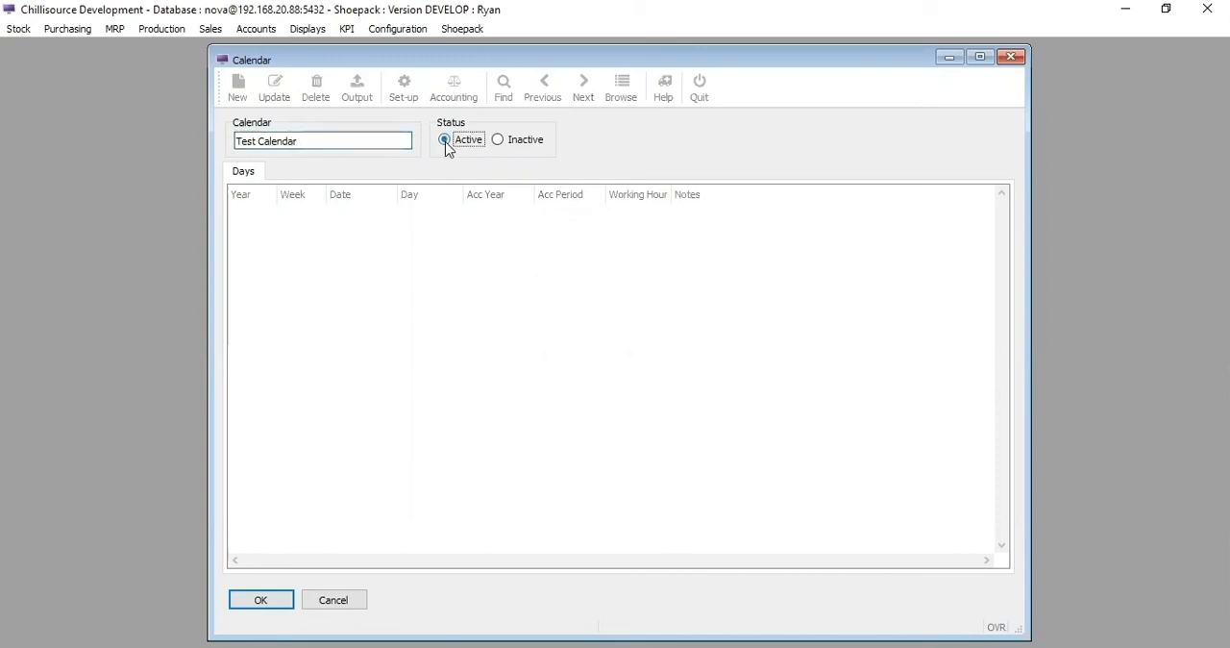
{"action": "left_click", "coordinate": [259, 601]}
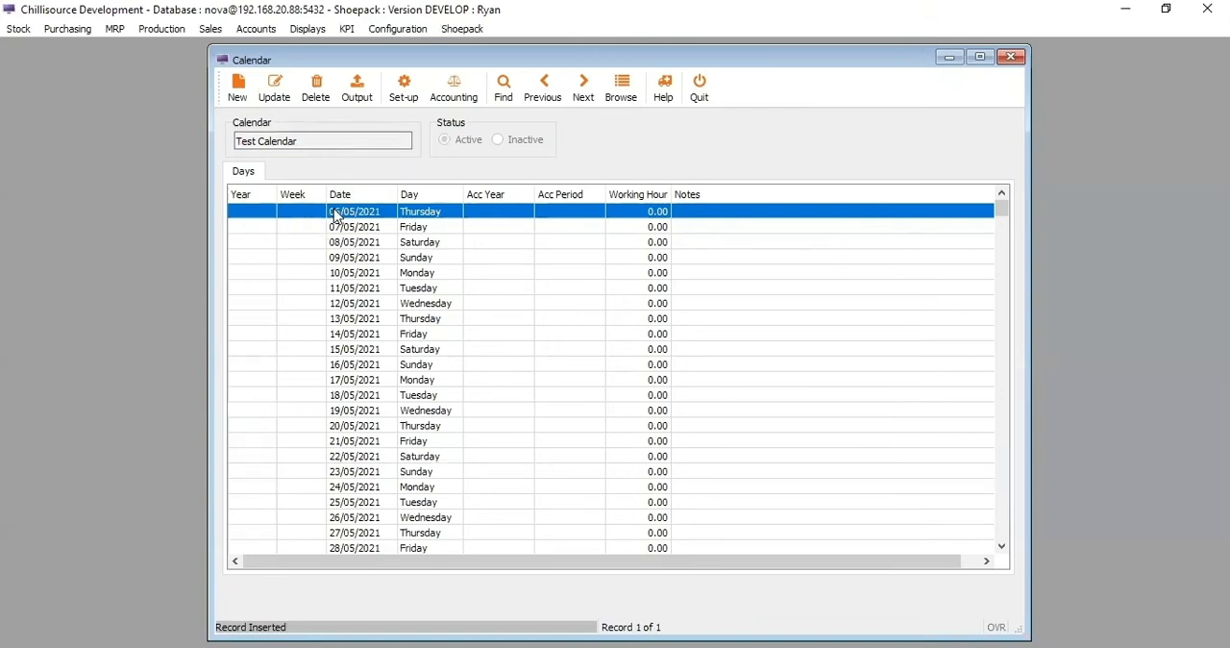
{"action": "mouse_move", "coordinate": [1002, 206]}
{"action": "left_mouse_down"}
{"action": "mouse_move", "coordinate": [1005, 540]}
{"action": "mouse_move", "coordinate": [1016, 198]}
{"action": "left_mouse_up"}
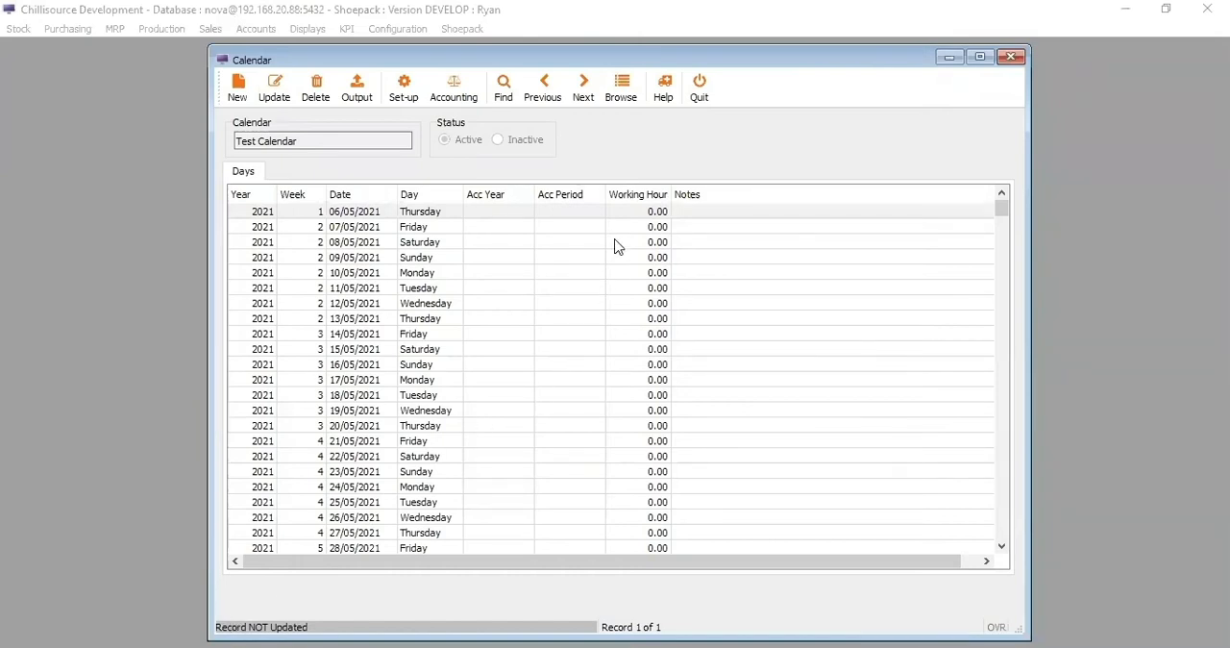
- Start updating the Test Calendar's working hours and set the start date of the input range to 31/12/2020
{"action": "left_click", "coordinate": [278, 85]}
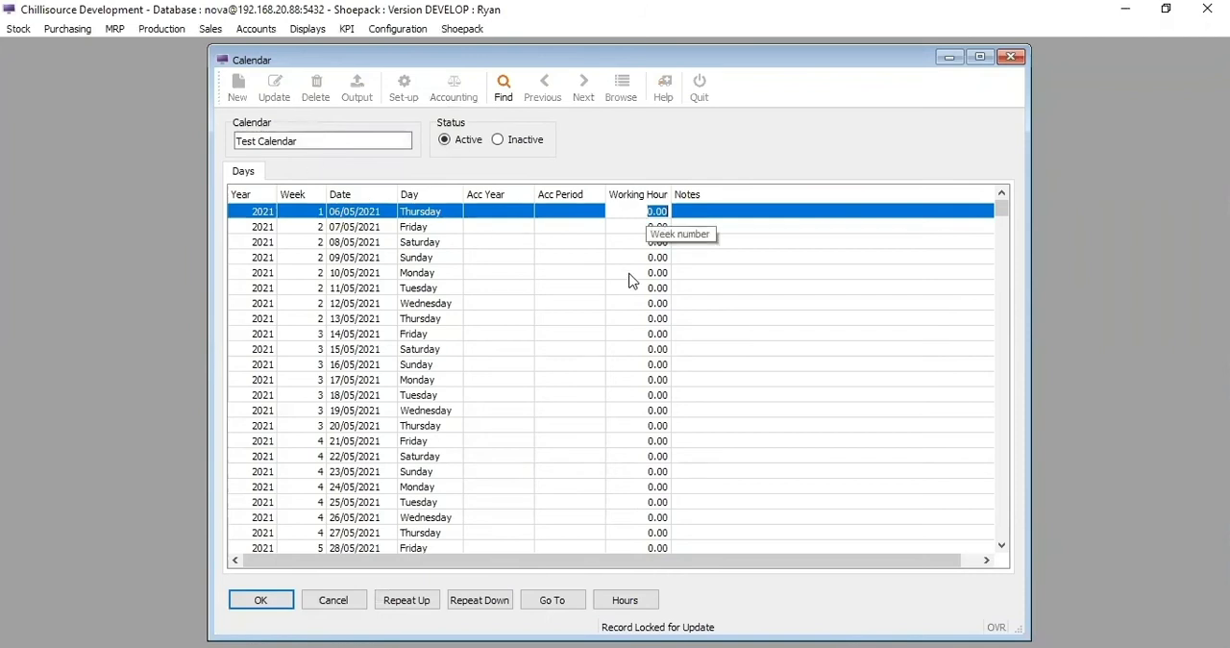
{"action": "left_click", "coordinate": [606, 582]}
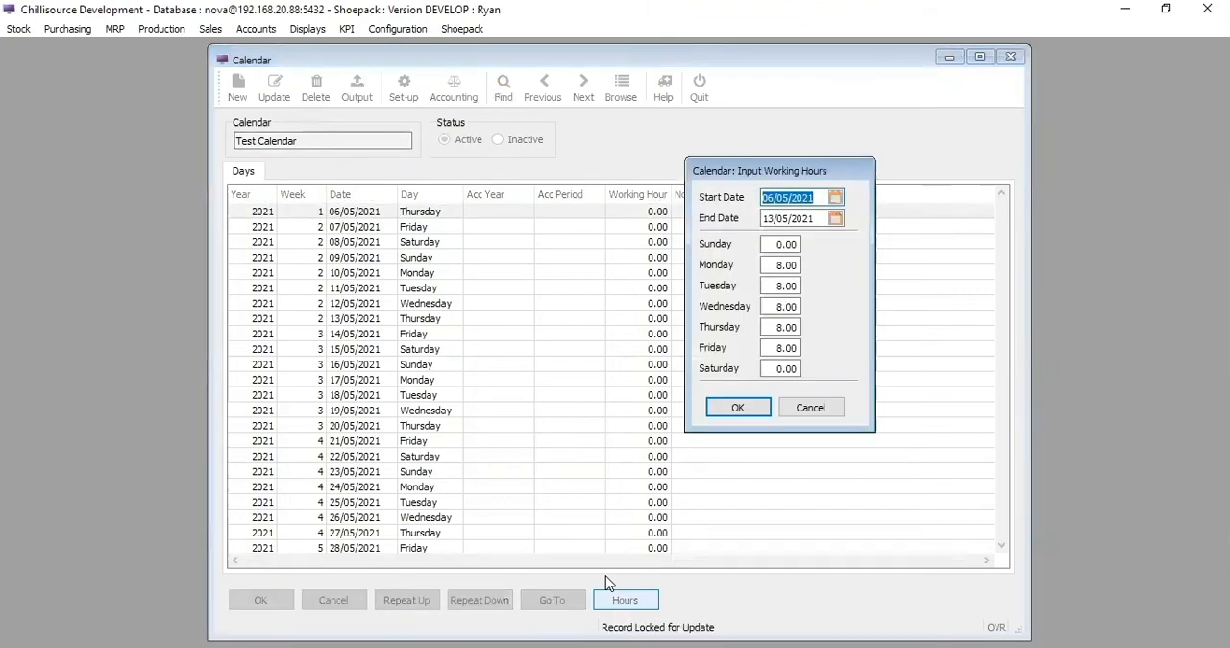
{"action": "left_click_drag", "start_coordinate": [768, 175], "coordinate": [756, 162]}
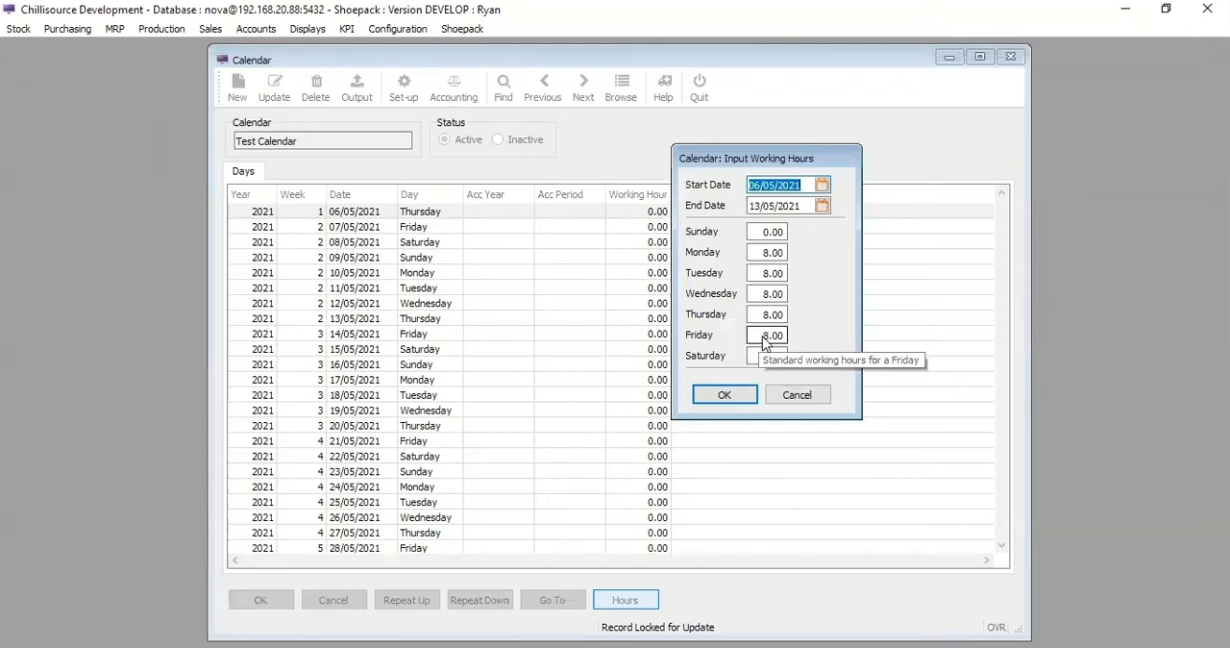
{"action": "left_click", "coordinate": [821, 185]}
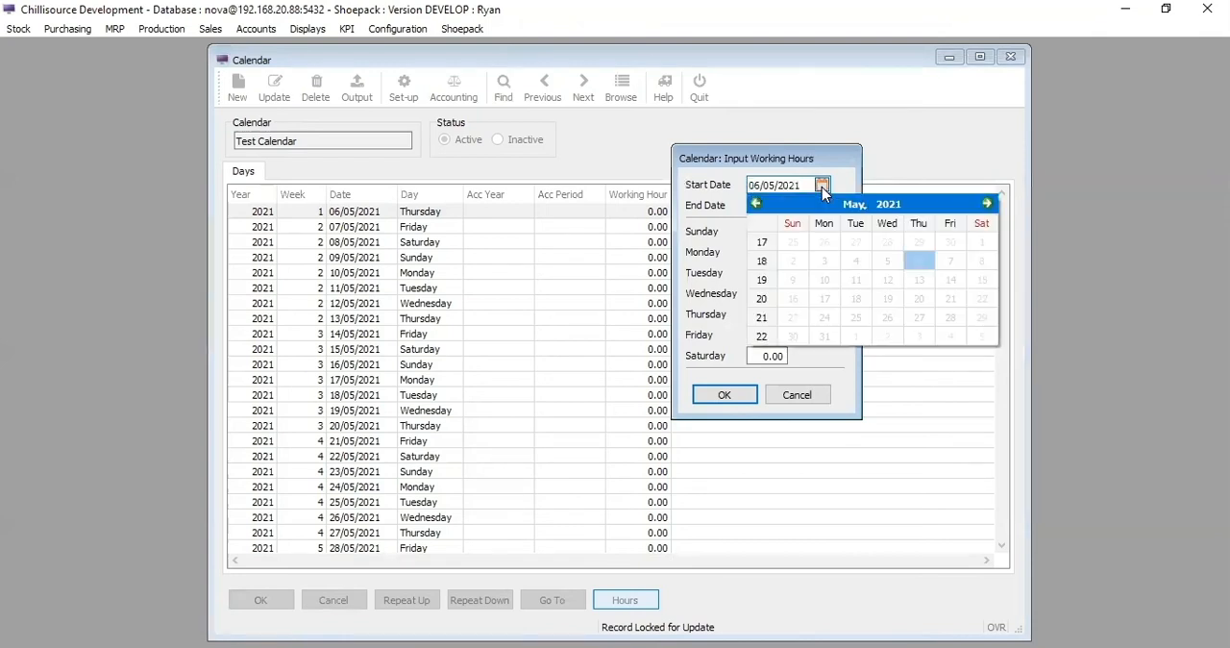
{"action": "left_click", "coordinate": [755, 203]}
{"action": "left_click", "coordinate": [755, 204]}
{"action": "left_click", "coordinate": [755, 203]}
{"action": "left_click", "coordinate": [755, 204]}
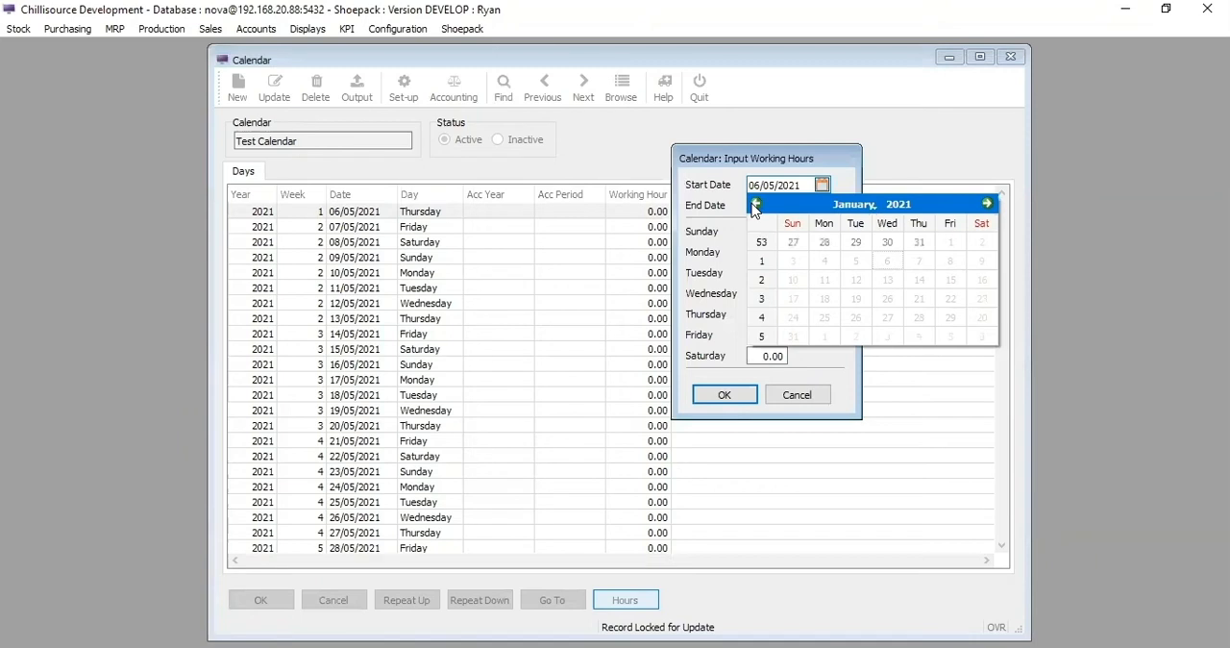
{"action": "left_click", "coordinate": [951, 243]}
{"action": "left_click", "coordinate": [727, 184]}
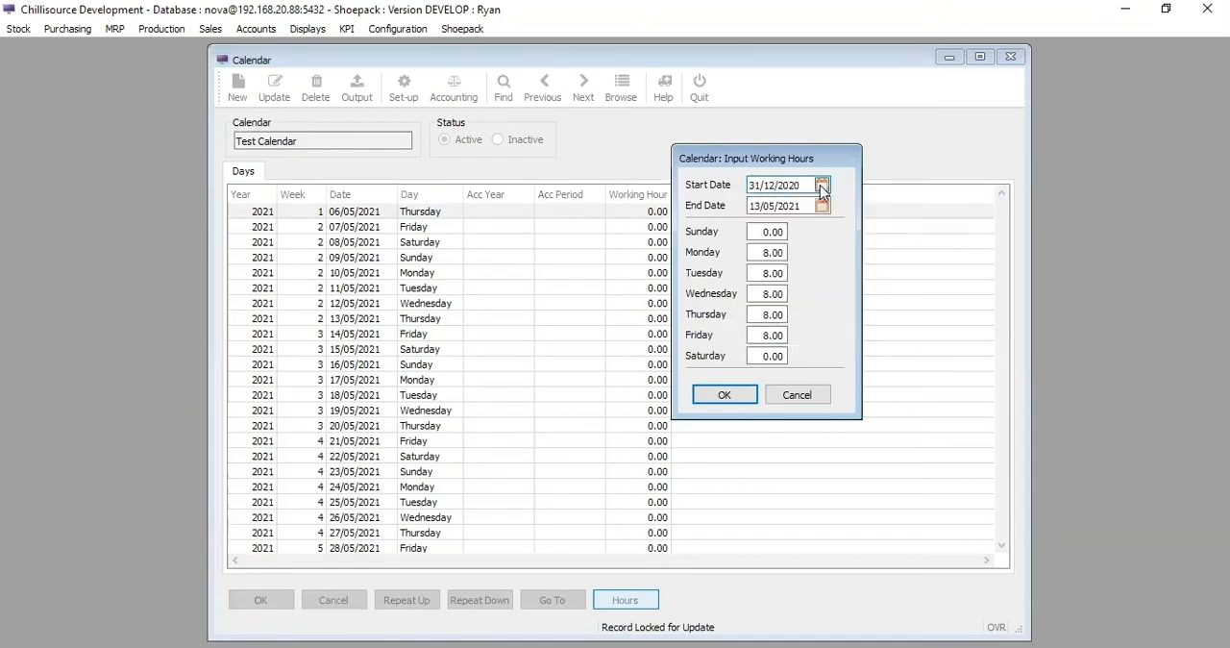
- Set the end date of the working-hours range to 31/12/2021 and apply the preset hours for each weekday
{"action": "left_click", "coordinate": [821, 207]}
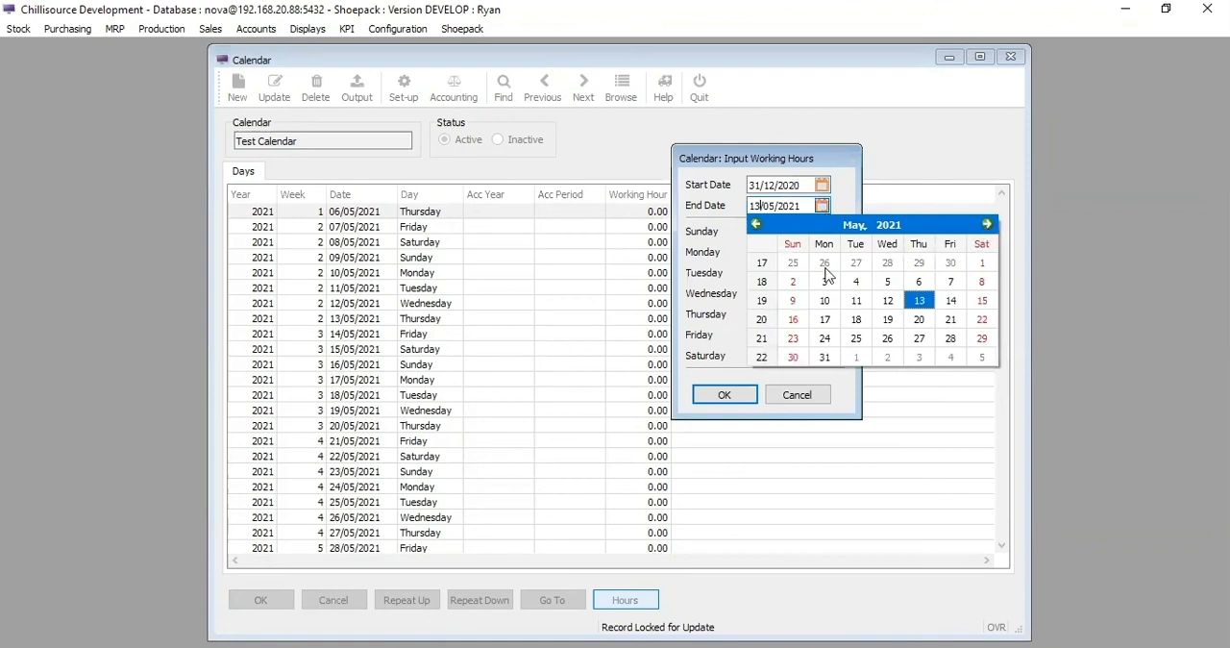
{"action": "left_click", "coordinate": [987, 224]}
{"action": "left_click", "coordinate": [987, 225]}
{"action": "left_click", "coordinate": [987, 225]}
{"action": "left_click", "coordinate": [986, 224]}
{"action": "left_click", "coordinate": [987, 225]}
{"action": "left_click", "coordinate": [986, 225]}
{"action": "left_click", "coordinate": [986, 225]}
{"action": "left_click", "coordinate": [950, 338]}
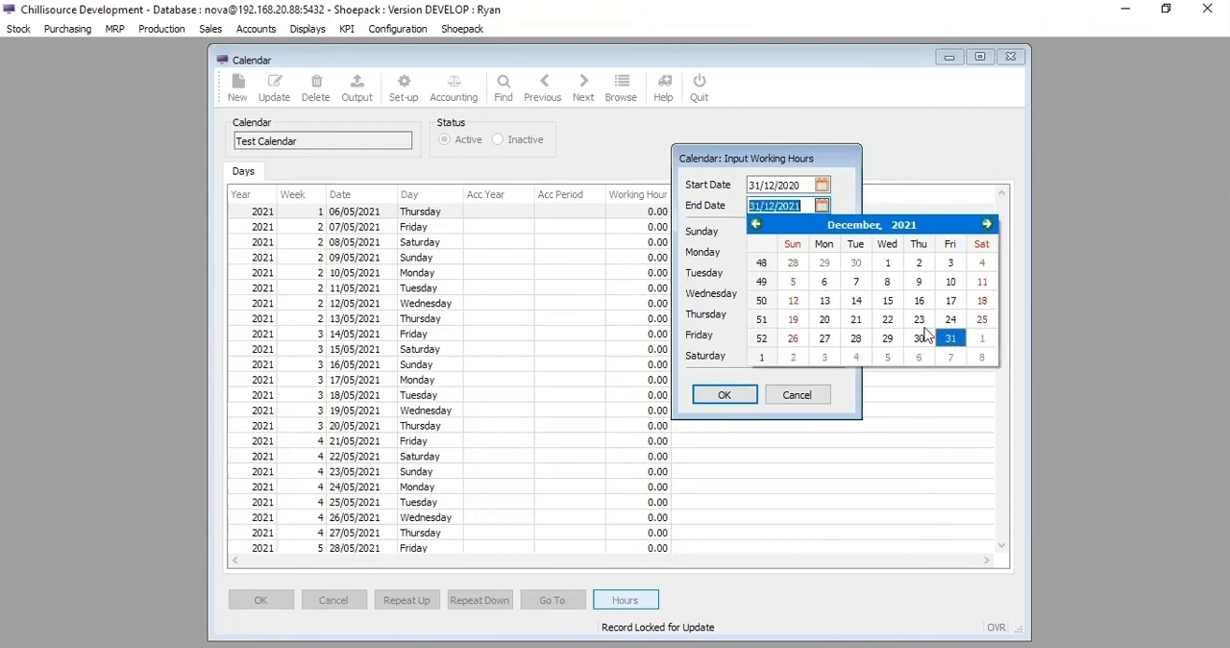
{"action": "left_click", "coordinate": [713, 176]}
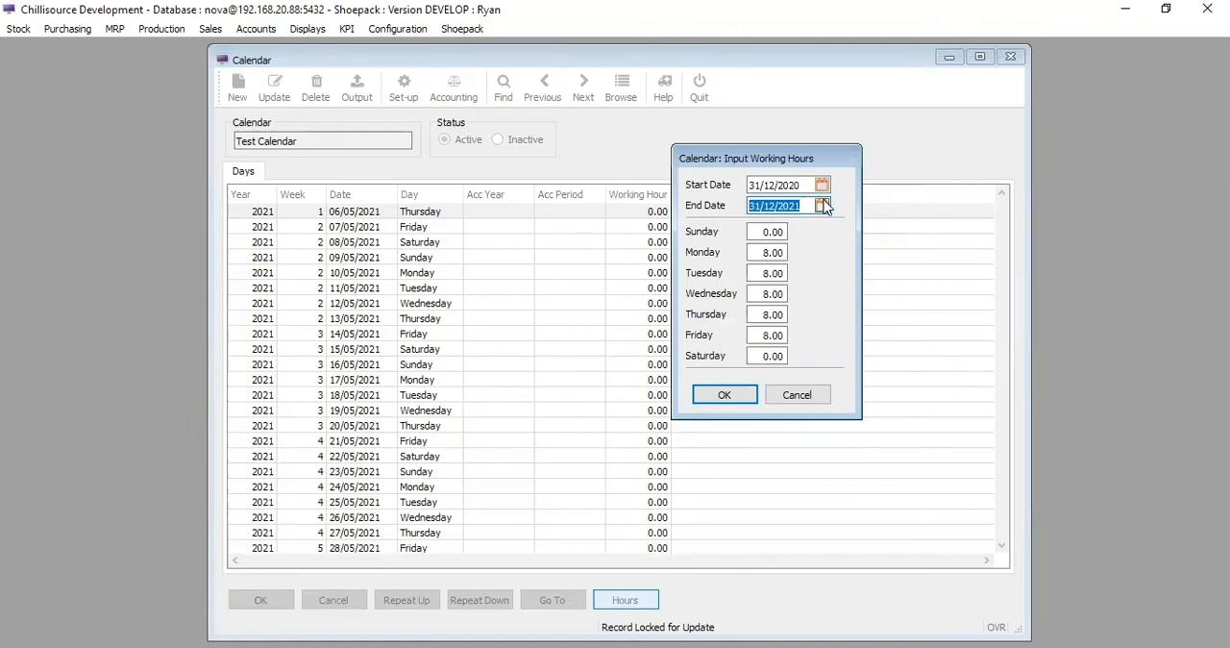
{"action": "left_click", "coordinate": [725, 396]}
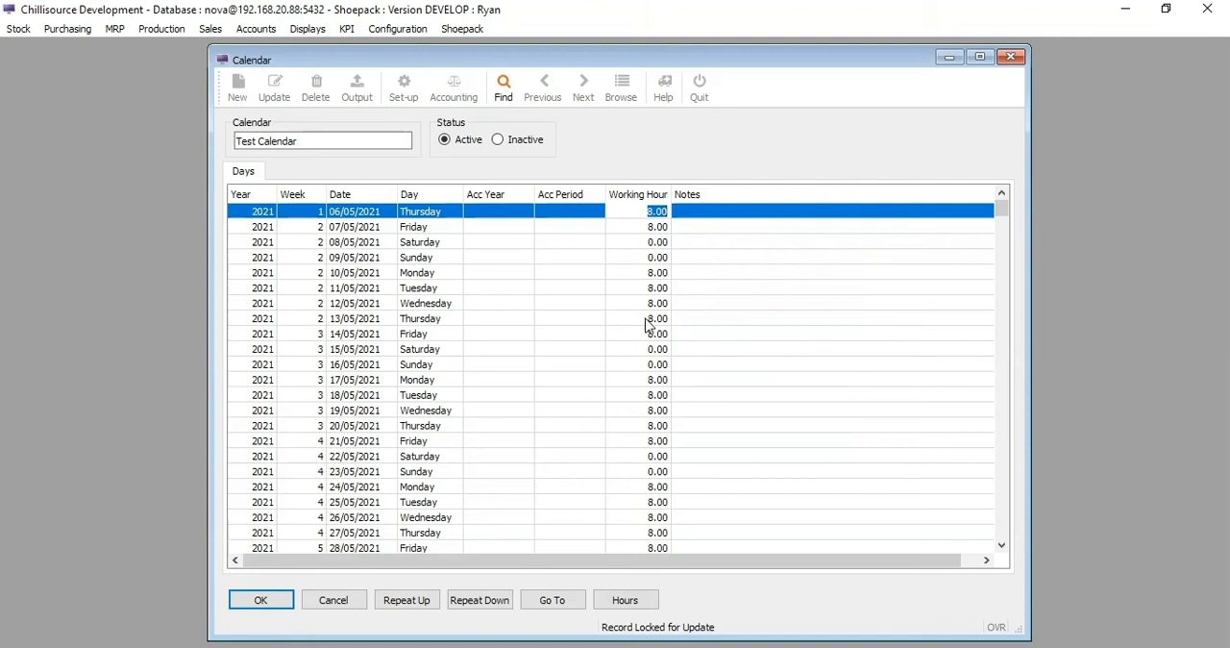
- Check the working hours filled in up to the end of December 2021 and save the calendar update
{"action": "left_click_drag", "start_coordinate": [1005, 204], "coordinate": [974, 247]}
{"action": "scroll", "coordinate": [420, 394], "scroll_direction": "down", "scroll_amount": 5}
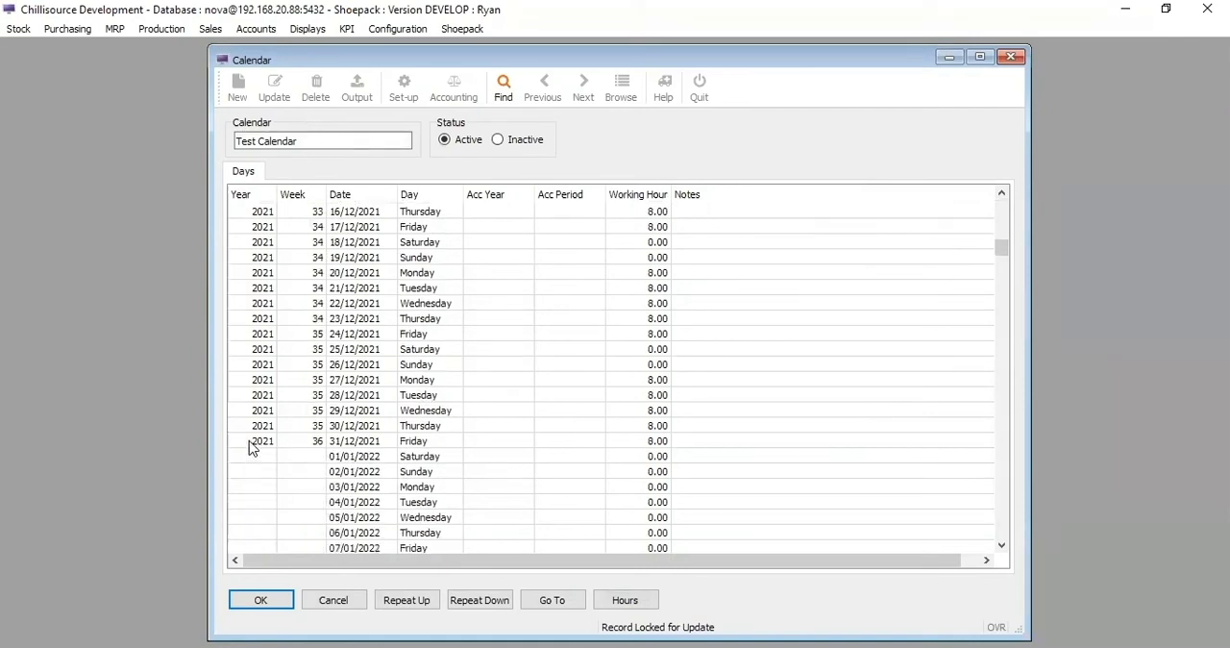
{"action": "scroll", "coordinate": [277, 453], "scroll_direction": "up", "scroll_amount": 1}
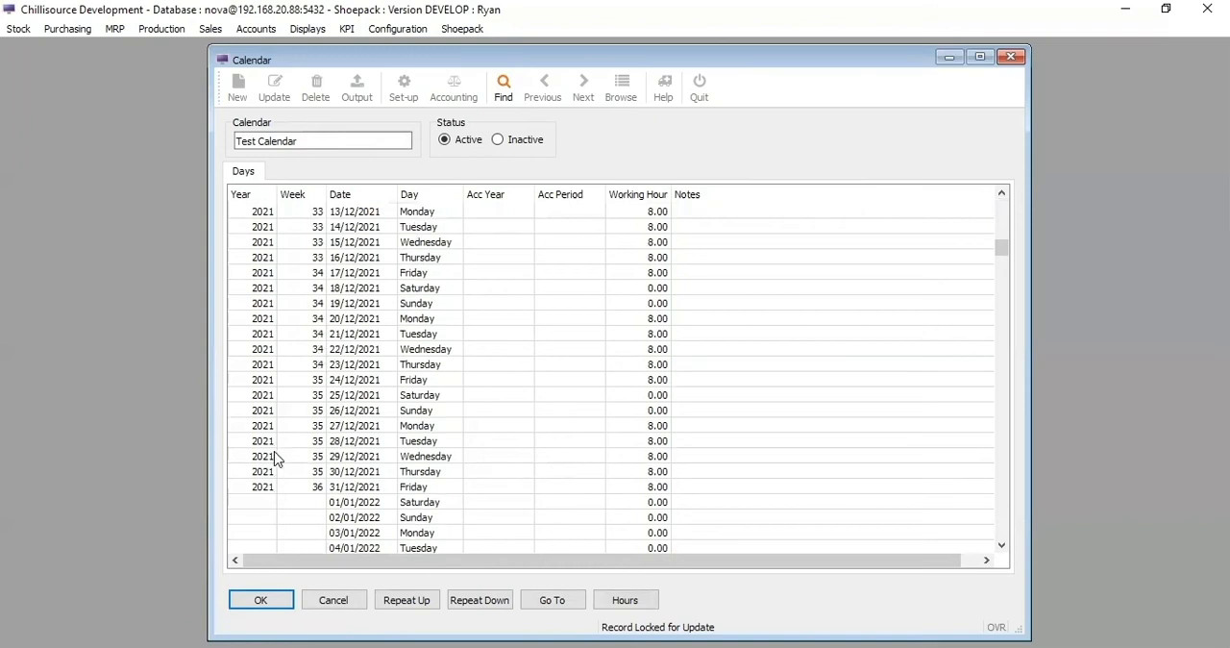
{"action": "scroll", "coordinate": [277, 354], "scroll_direction": "up", "scroll_amount": 11}
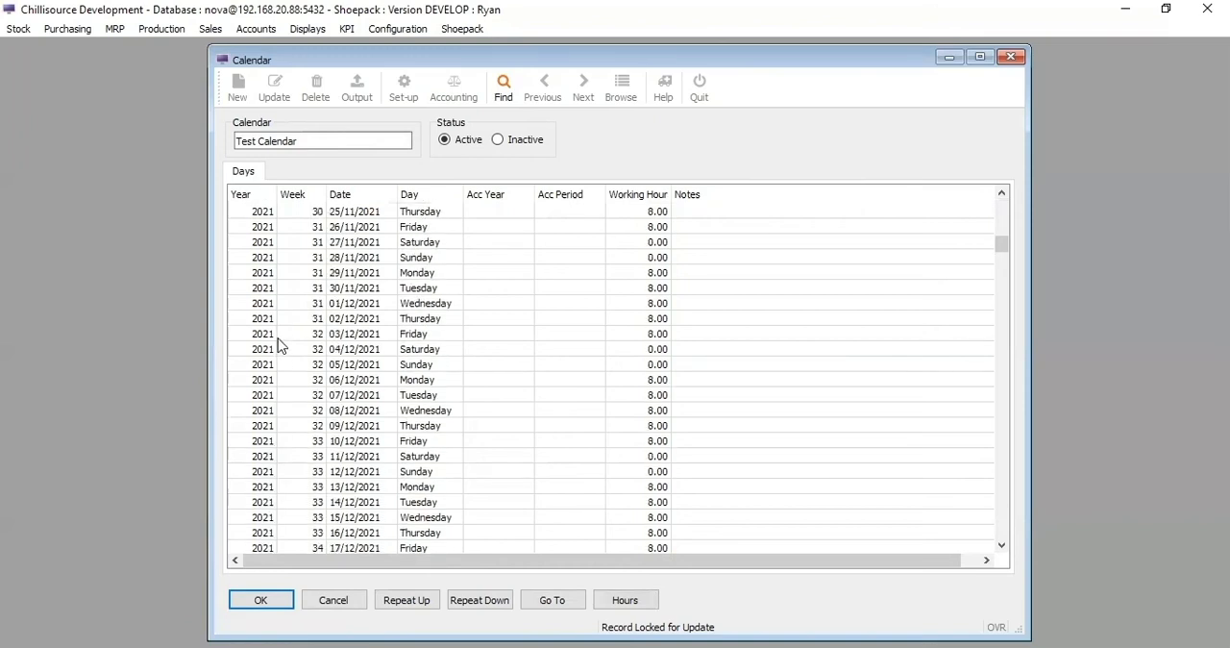
{"action": "scroll", "coordinate": [734, 262], "scroll_direction": "up", "scroll_amount": 13}
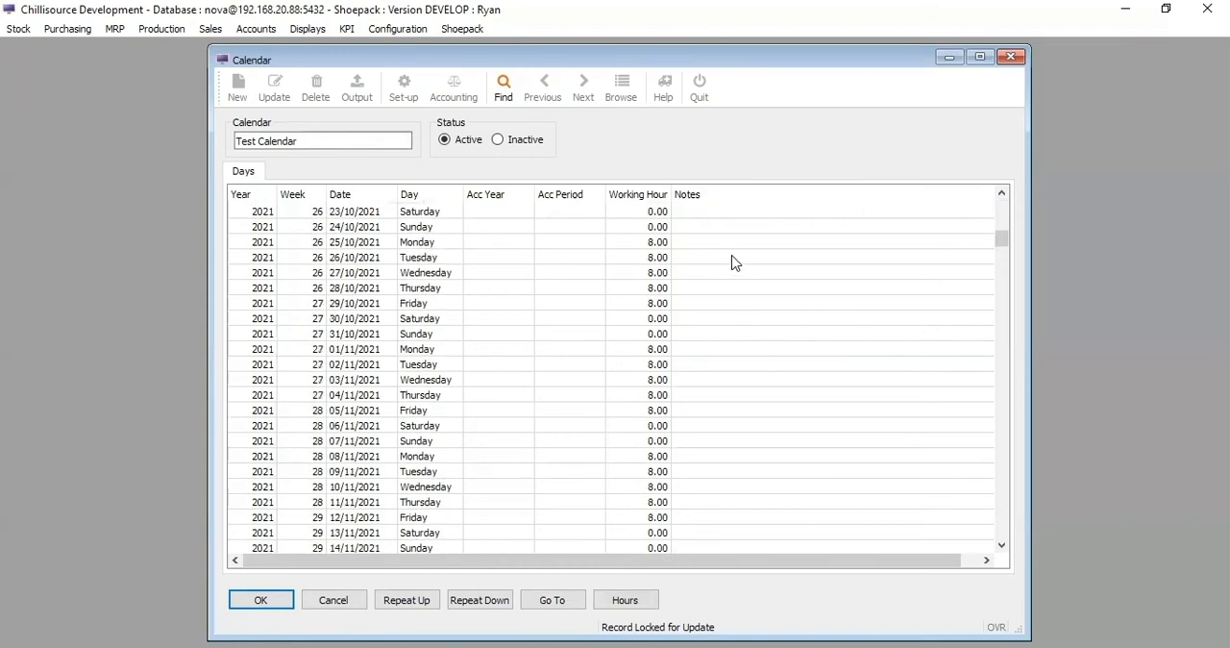
{"action": "scroll", "coordinate": [734, 262], "scroll_direction": "up", "scroll_amount": 2}
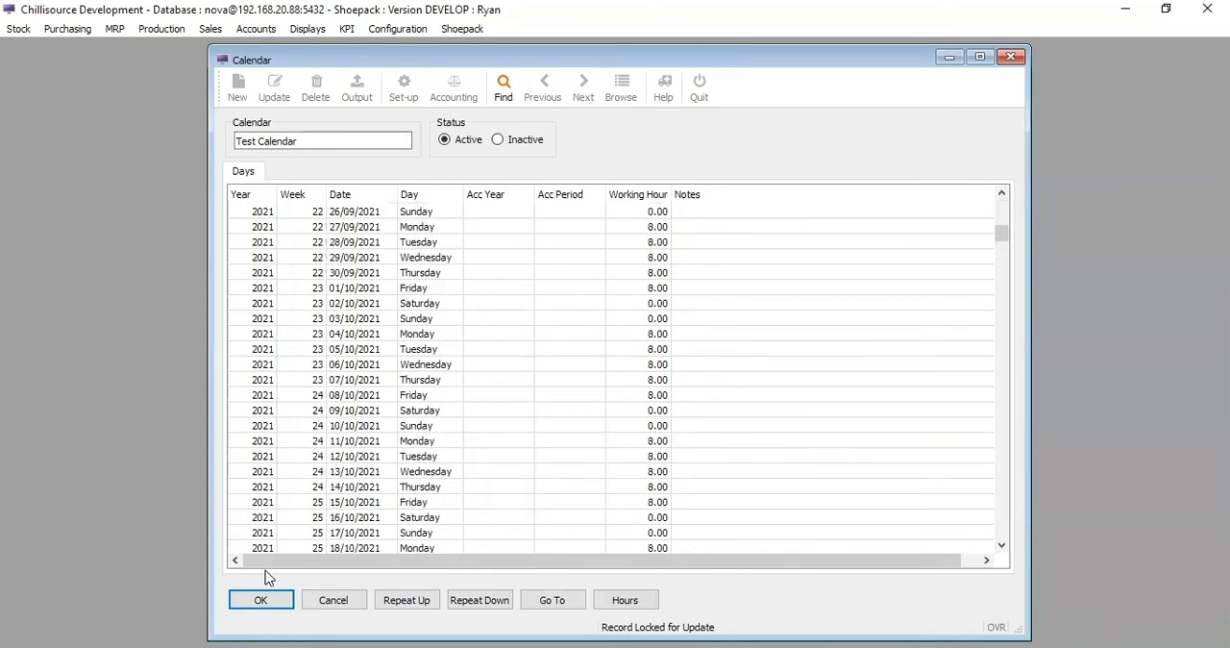
{"action": "left_click", "coordinate": [258, 600]}
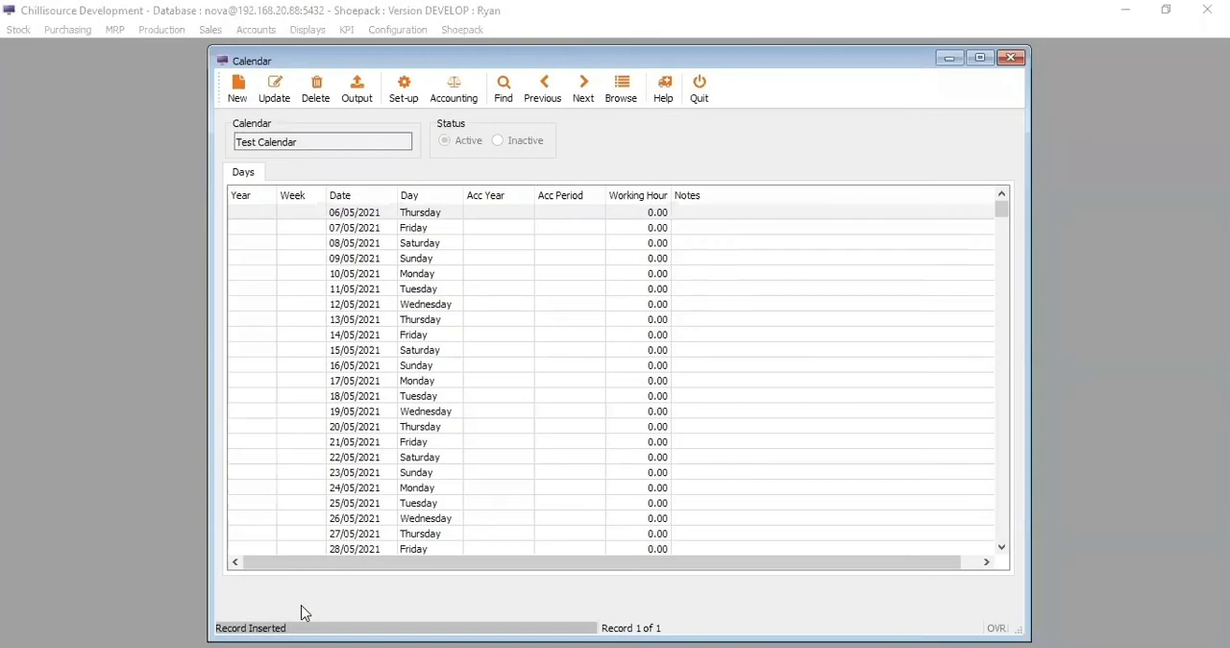
- Open the year set-up for the Test Calendar and set the 2021 start date to 01/01/2021
{"action": "left_click", "coordinate": [404, 89]}
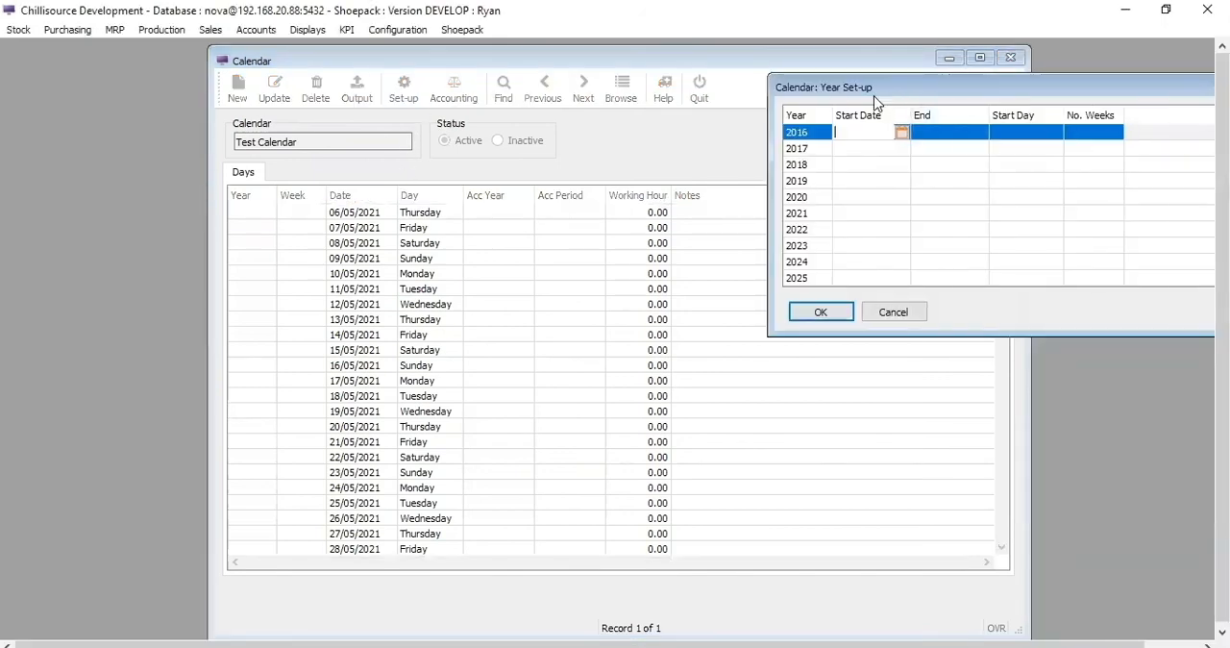
{"action": "left_click_drag", "start_coordinate": [999, 97], "coordinate": [654, 109]}
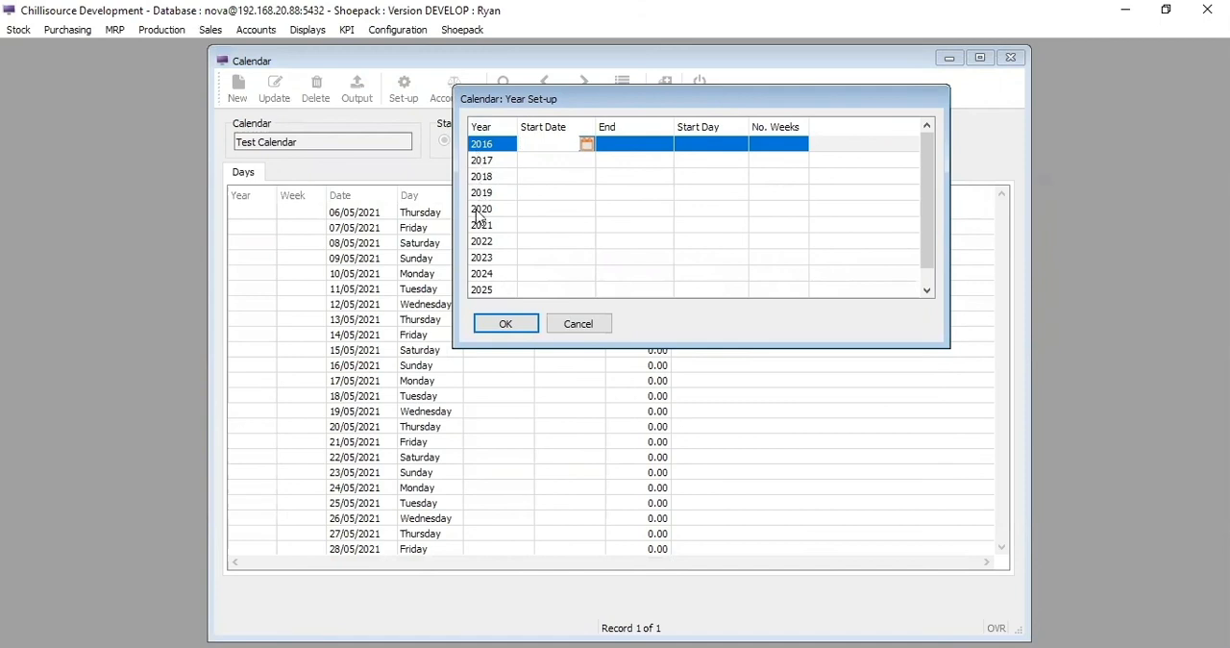
{"action": "left_click_drag", "start_coordinate": [932, 188], "coordinate": [892, 179]}
{"action": "left_click", "coordinate": [535, 229]}
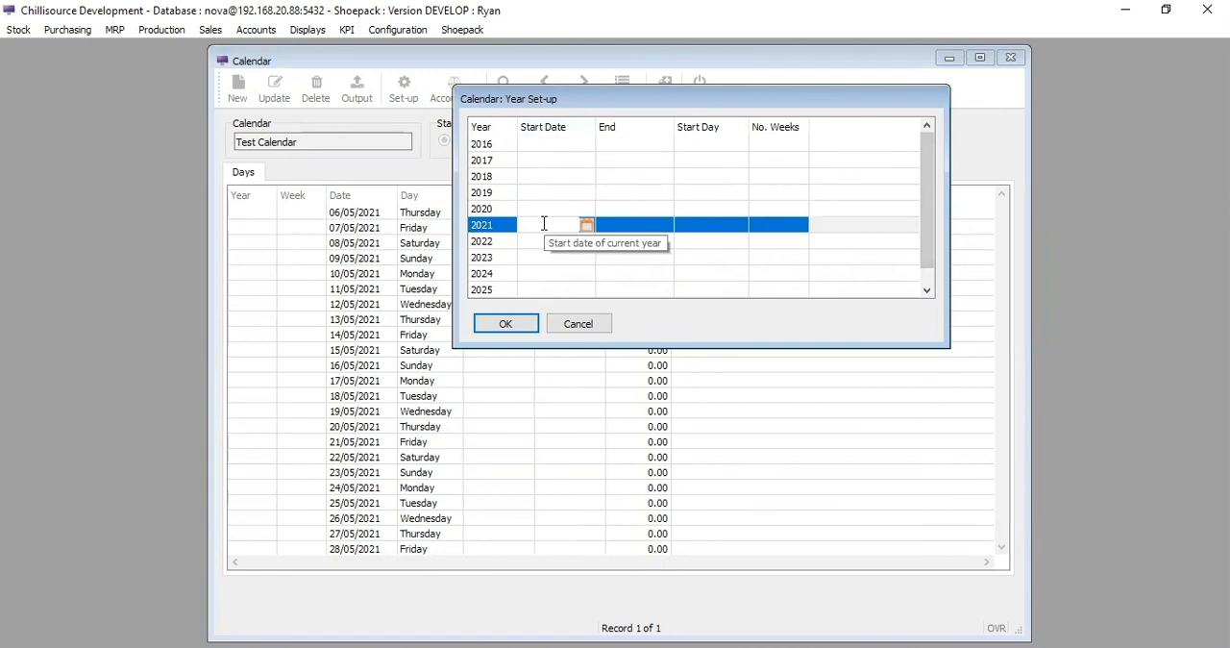
{"action": "left_click", "coordinate": [586, 226]}
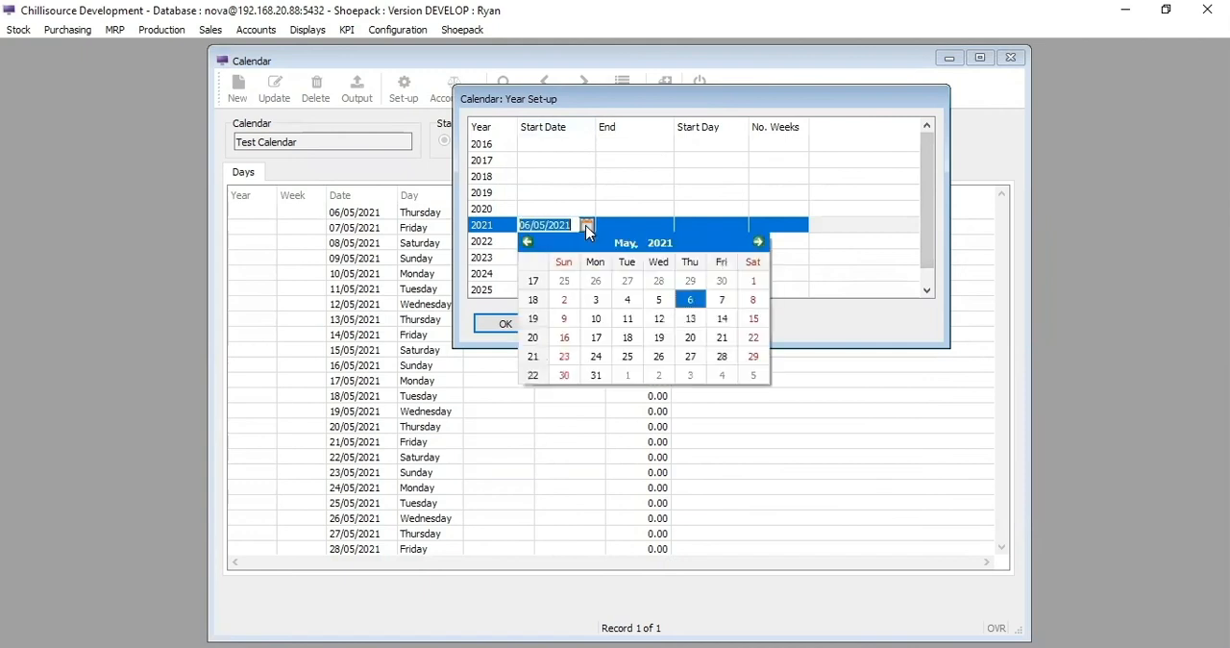
{"action": "left_click", "coordinate": [527, 244]}
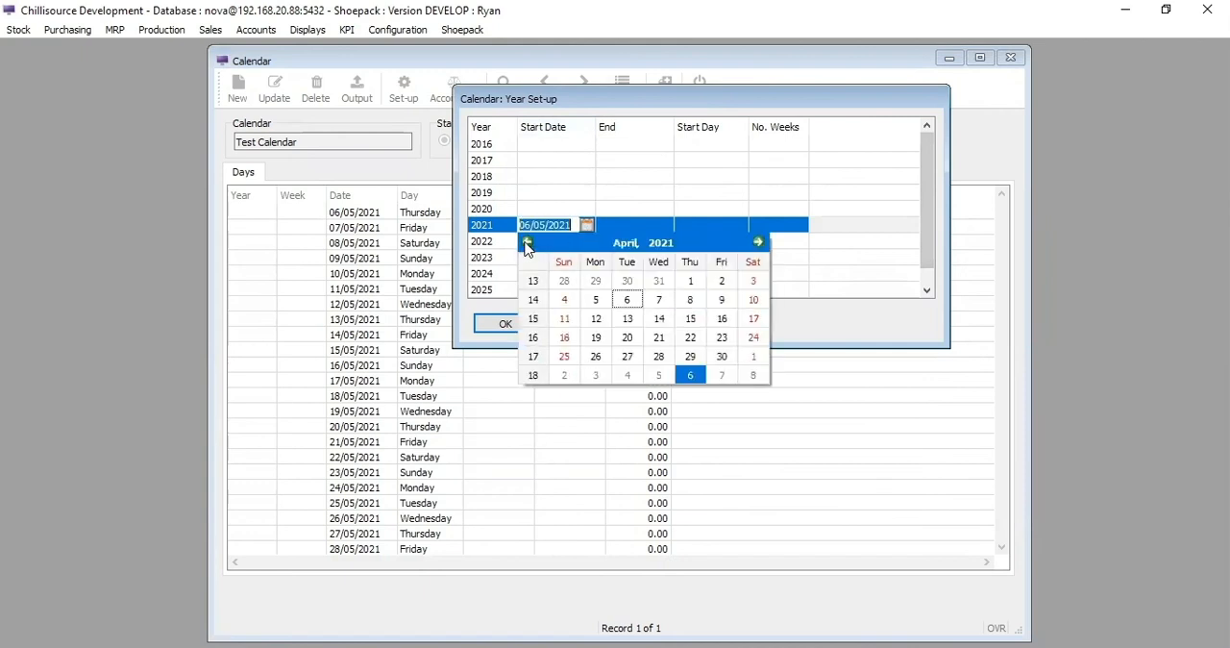
{"action": "left_click", "coordinate": [526, 245]}
{"action": "left_click", "coordinate": [527, 244]}
{"action": "left_click", "coordinate": [527, 244]}
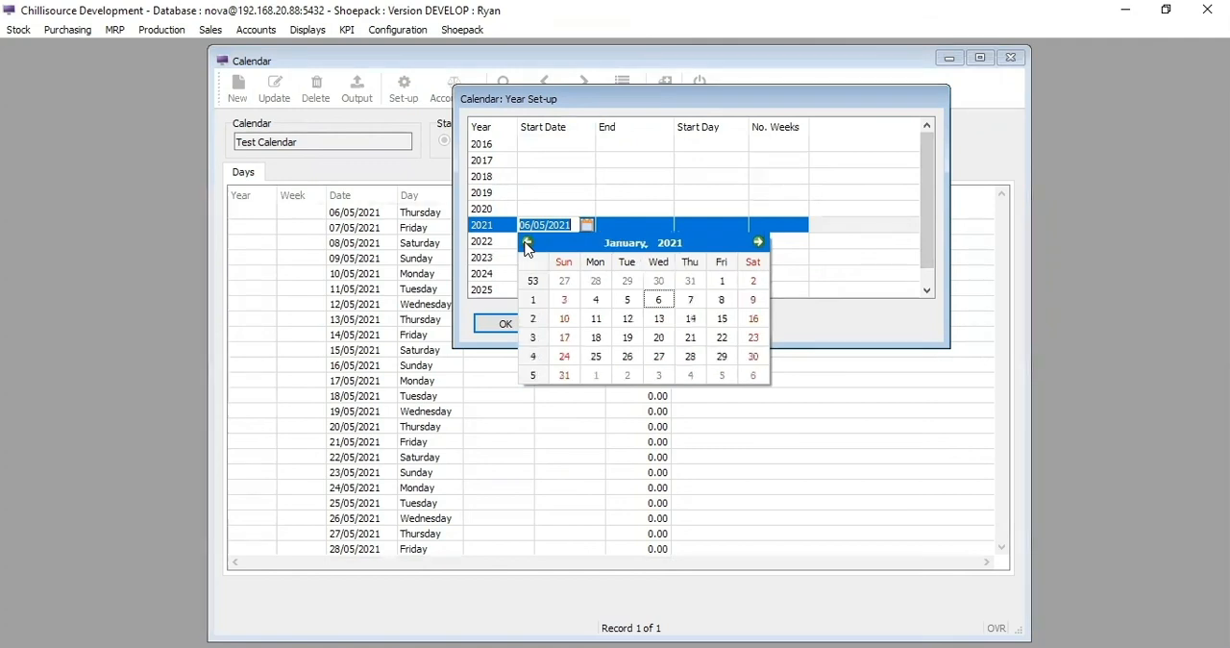
{"action": "left_click", "coordinate": [721, 281]}
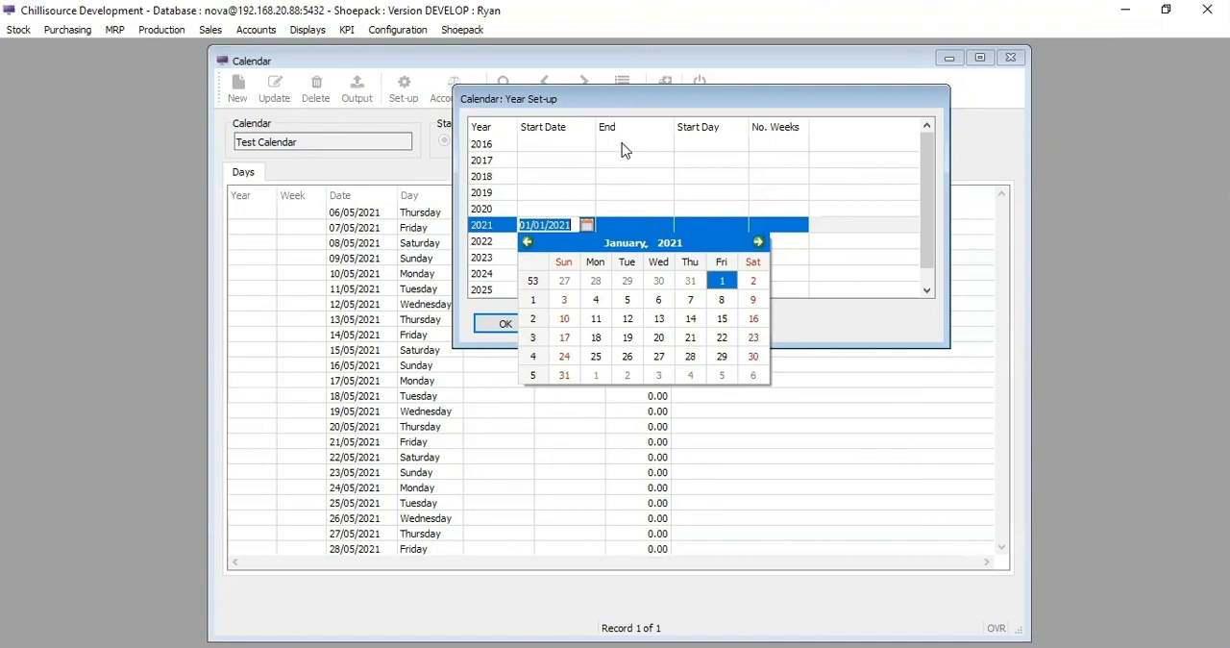
- Set the 2021 end date to 31/12/2021 with Friday as start day, apply the year set-up and review the week numbers
{"action": "left_click", "coordinate": [629, 224]}
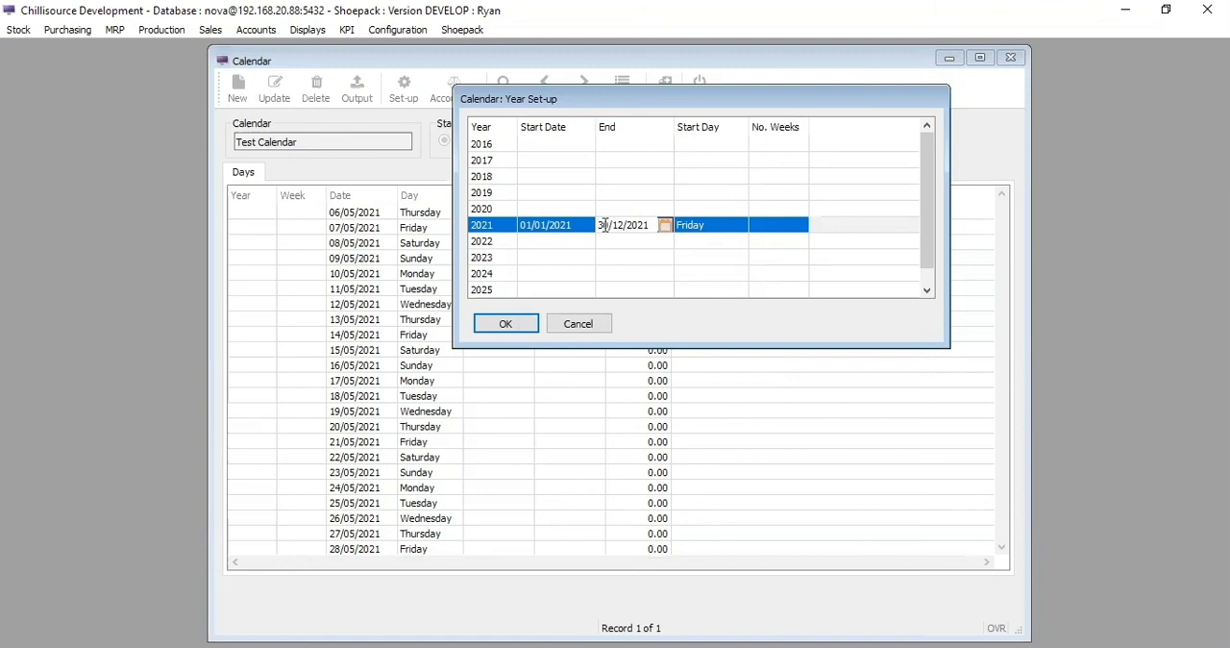
{"action": "left_click", "coordinate": [665, 229]}
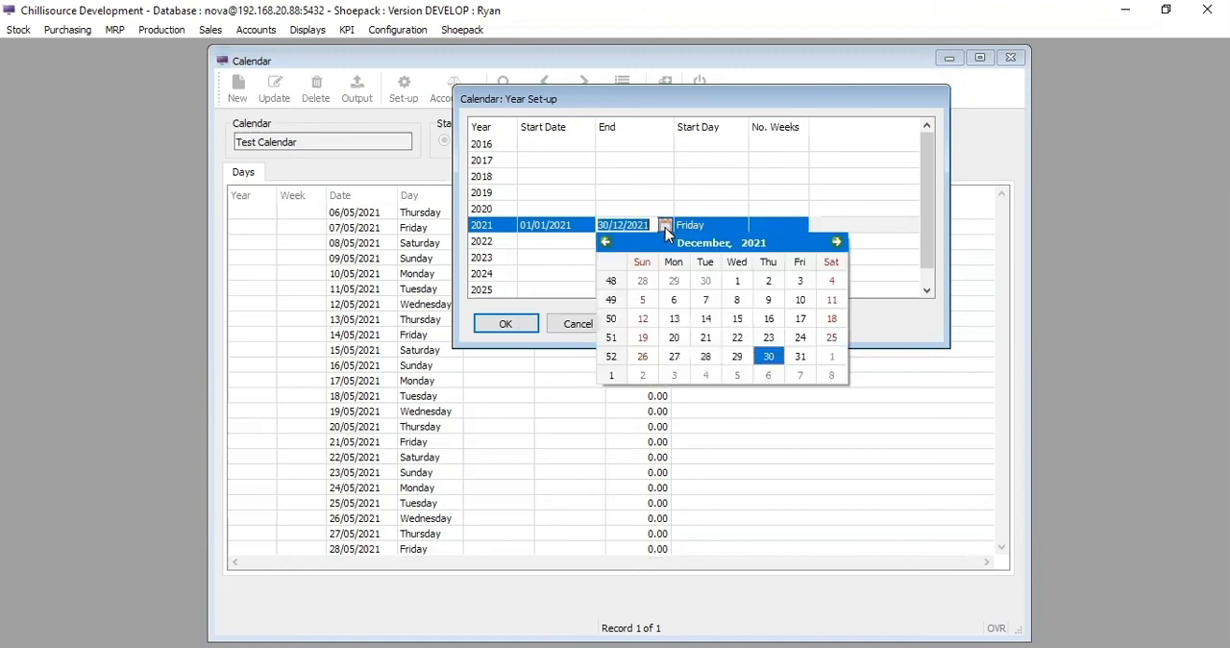
{"action": "left_click", "coordinate": [801, 357]}
{"action": "left_click", "coordinate": [704, 223]}
{"action": "left_click", "coordinate": [688, 227]}
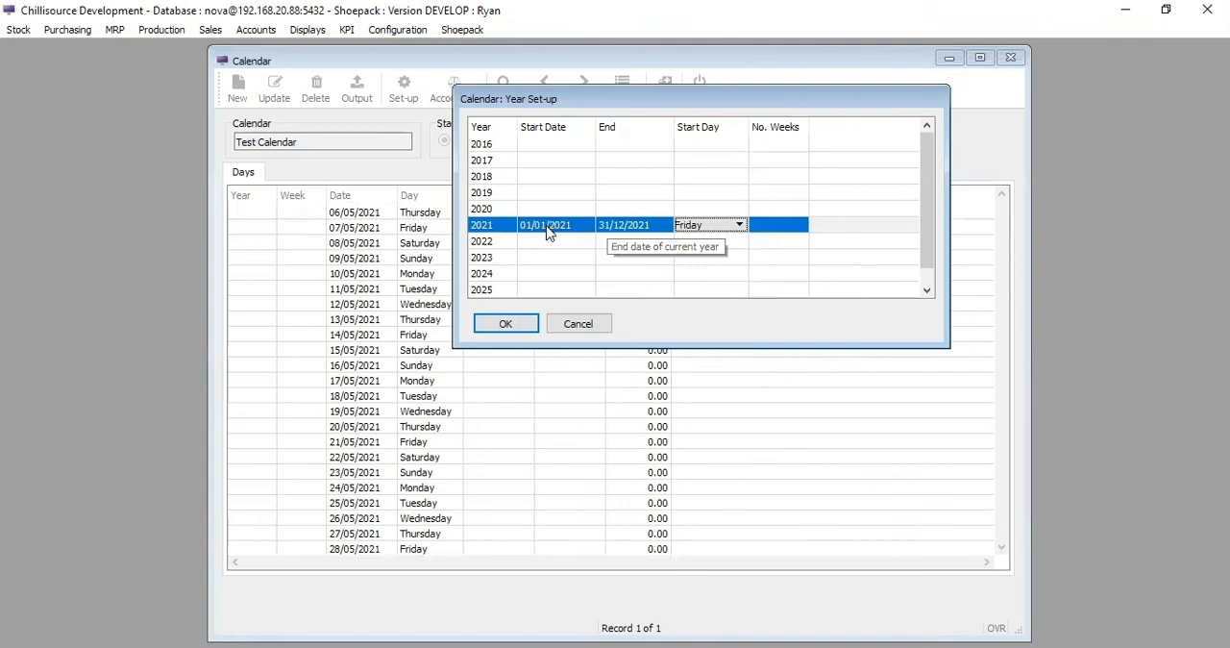
{"action": "left_click", "coordinate": [503, 326]}
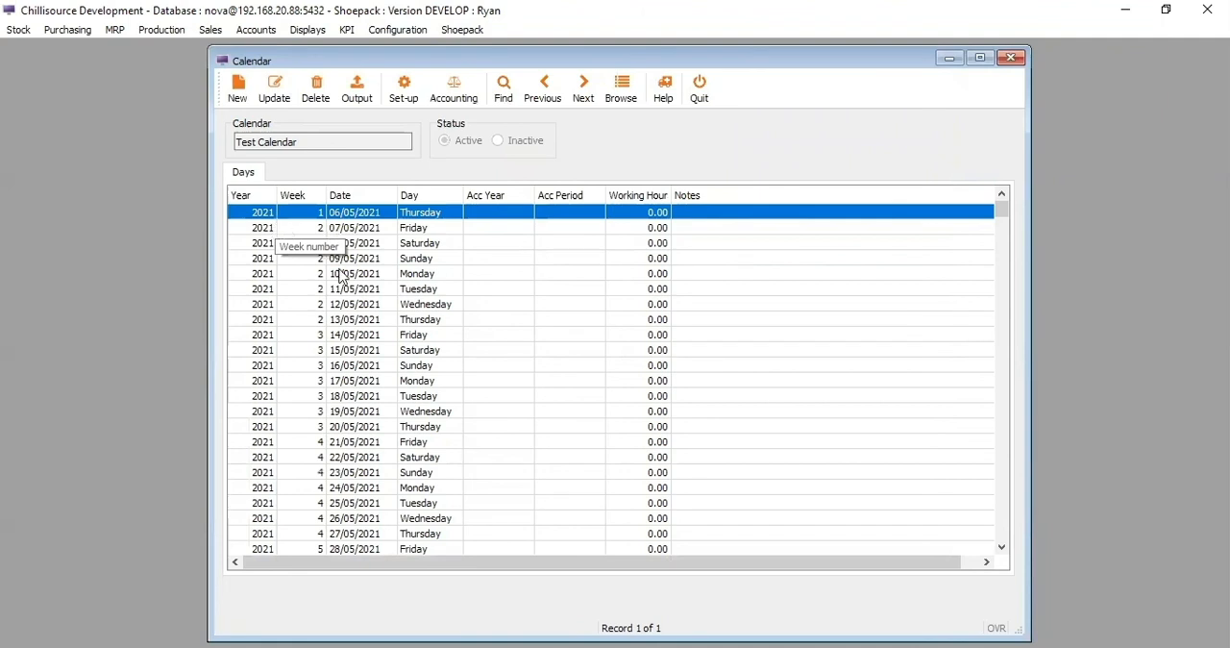
{"action": "scroll", "coordinate": [291, 273], "scroll_direction": "down", "scroll_amount": 3}
{"action": "scroll", "coordinate": [290, 273], "scroll_direction": "down", "scroll_amount": 12}
{"action": "scroll", "coordinate": [280, 359], "scroll_direction": "up", "scroll_amount": 3}
{"action": "scroll", "coordinate": [288, 338], "scroll_direction": "down", "scroll_amount": 6}
{"action": "scroll", "coordinate": [291, 333], "scroll_direction": "down", "scroll_amount": 1}
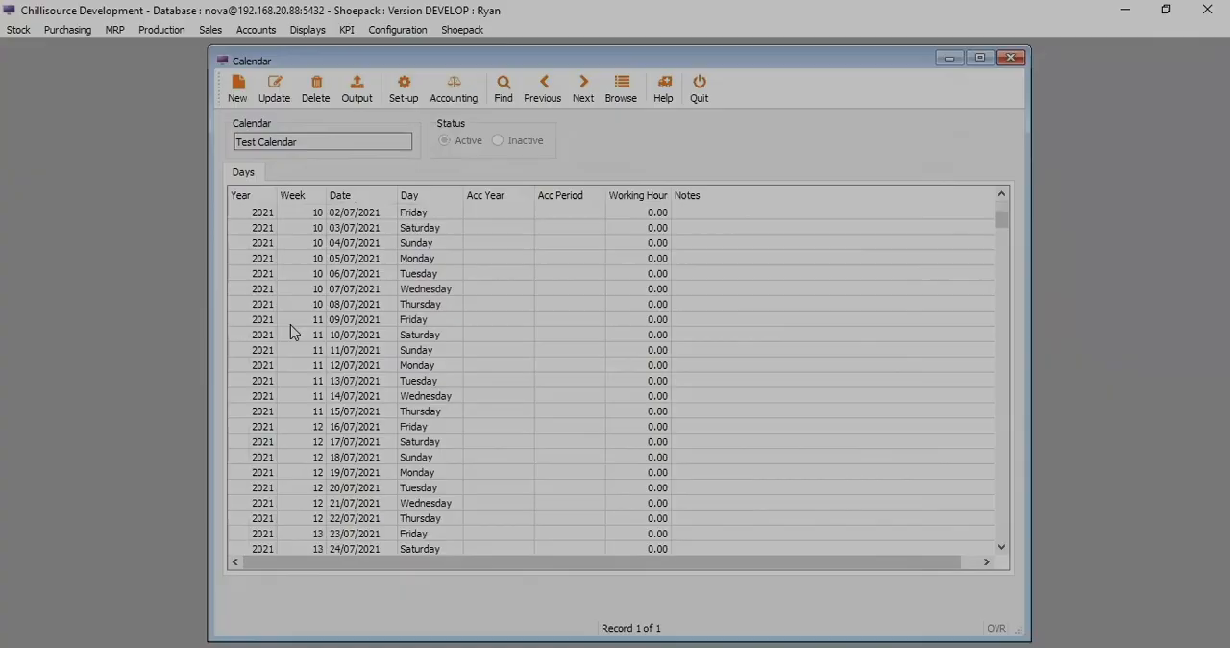